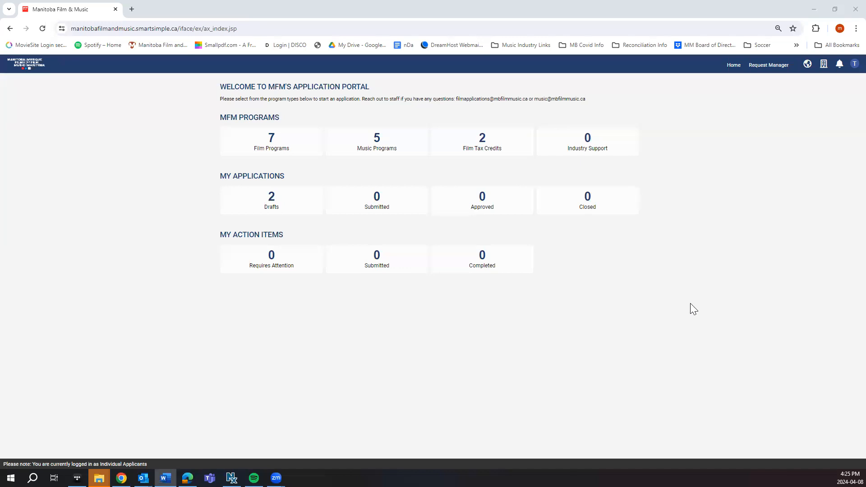
Submit a new profile association request for the SC Corp Test 1 Redux company profile and return to the home page.
{"action": "left_click", "coordinate": [773, 67]}
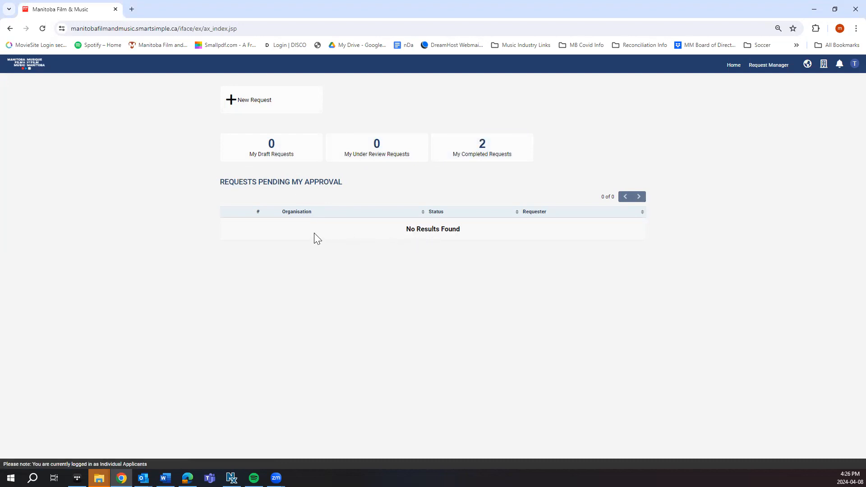
{"action": "left_click", "coordinate": [255, 102]}
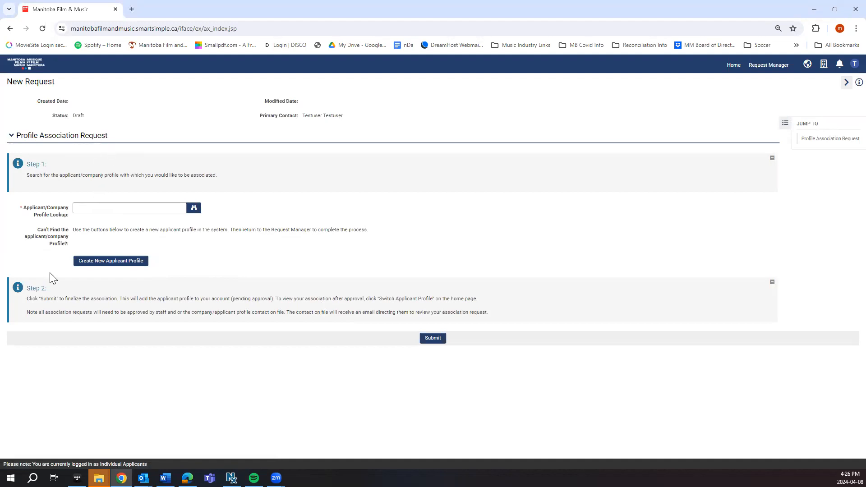
{"action": "left_click", "coordinate": [80, 207]}
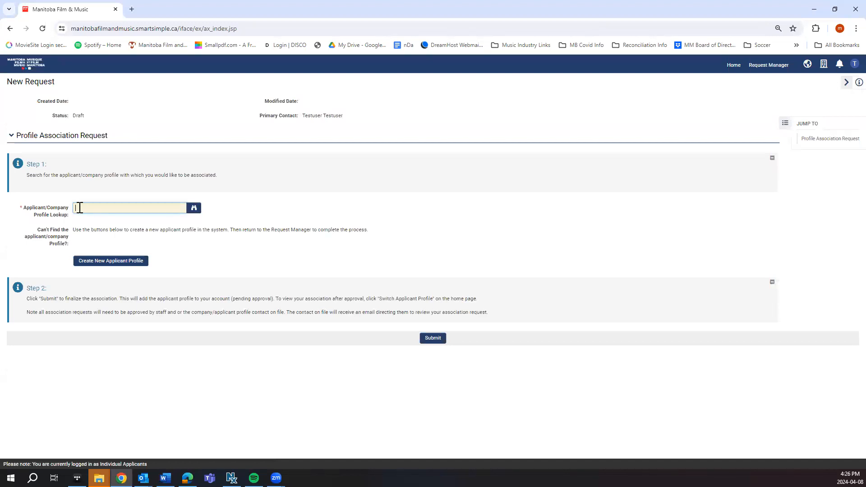
{"action": "type", "text": "c"}
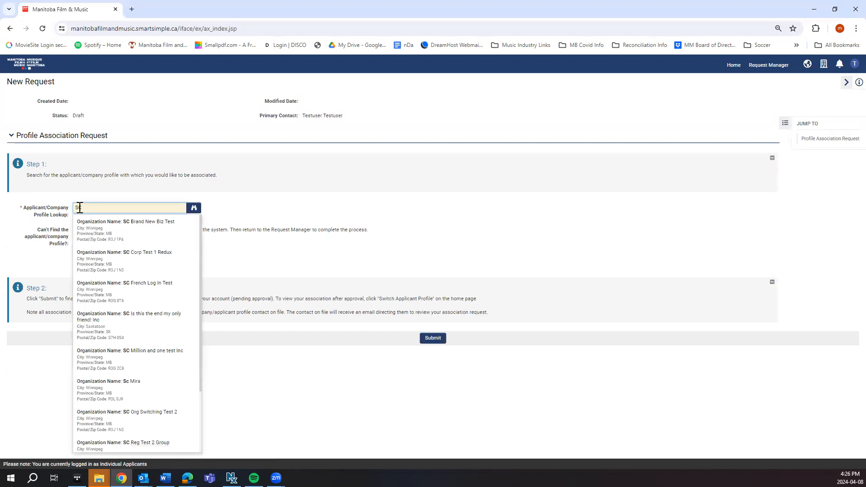
{"action": "left_click", "coordinate": [149, 266]}
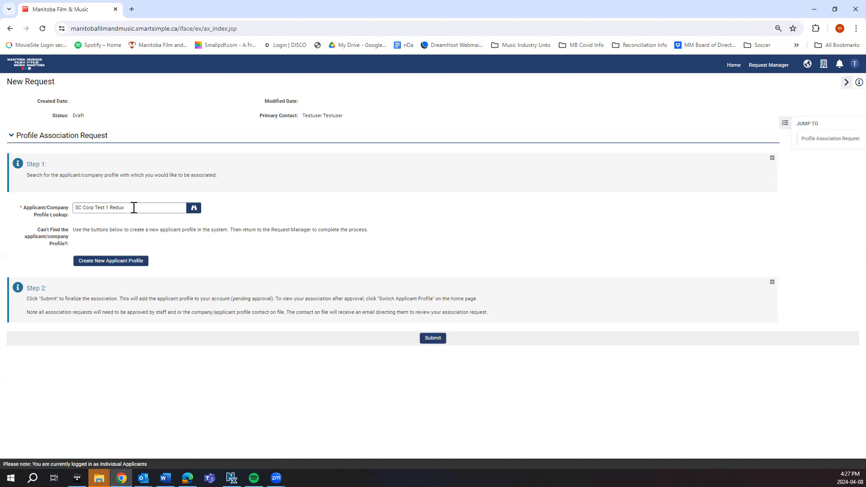
{"action": "left_click", "coordinate": [437, 340]}
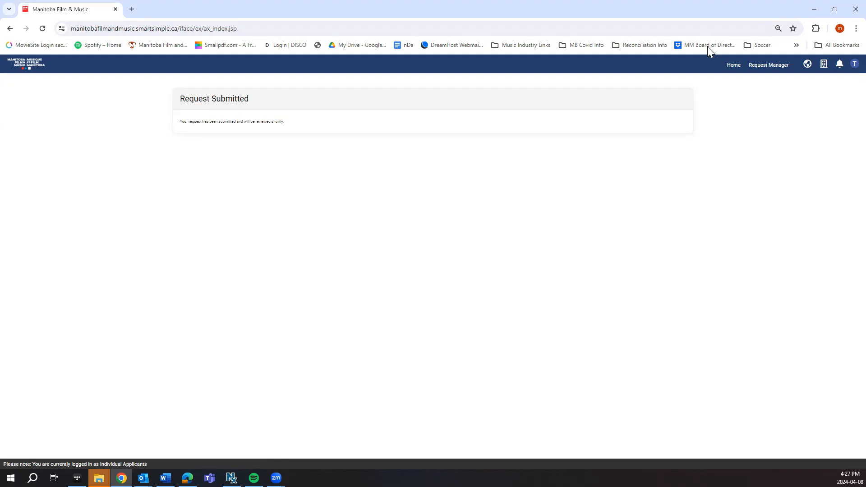
{"action": "left_click", "coordinate": [731, 65]}
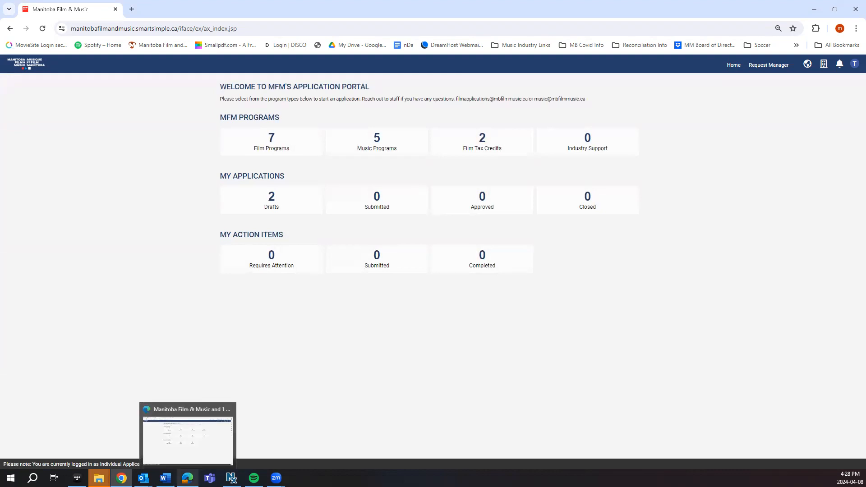
Switch to the Microsoft Edge session and approve the pending association request for SC Corp Test 1 Redux in the Request Manager.
{"action": "left_click", "coordinate": [188, 478]}
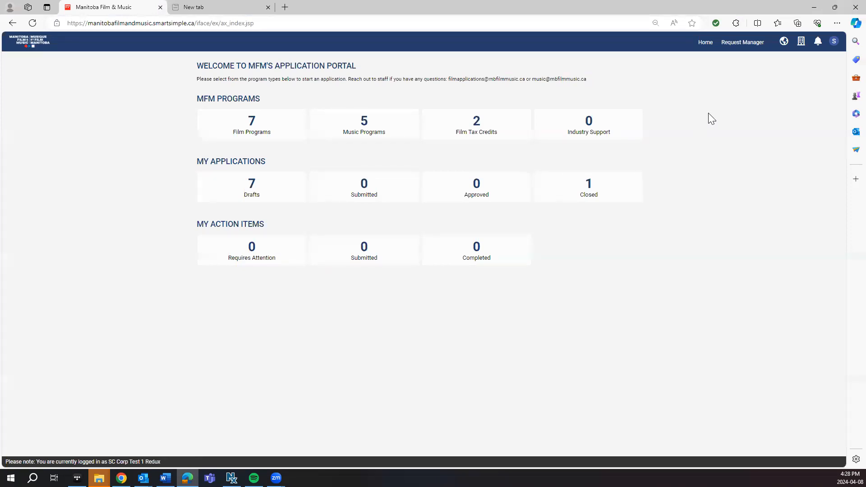
{"action": "left_click", "coordinate": [835, 43]}
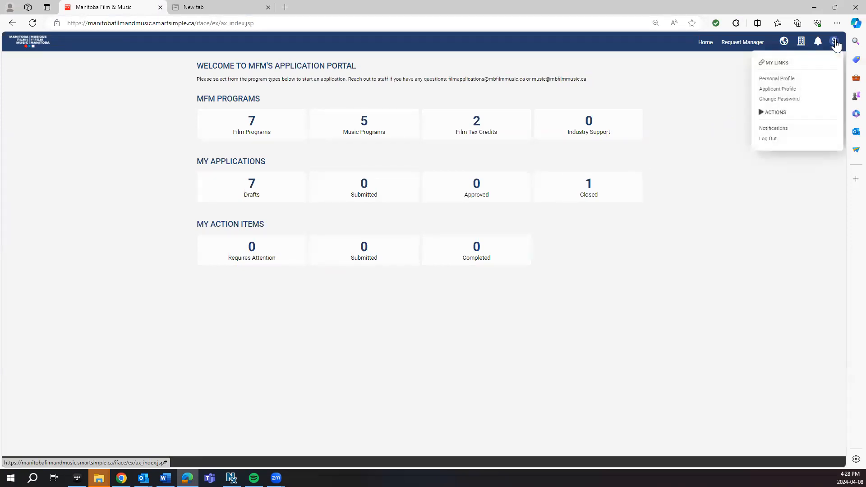
{"action": "left_click", "coordinate": [698, 86]}
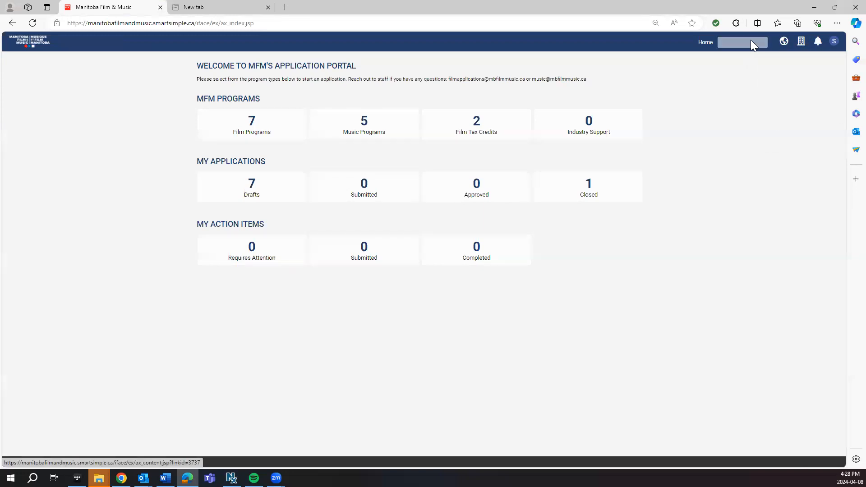
{"action": "left_click", "coordinate": [751, 42]}
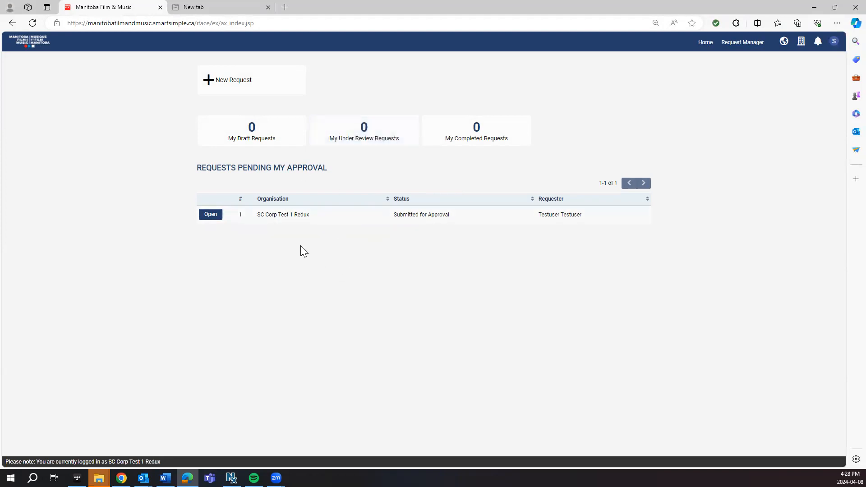
{"action": "left_click", "coordinate": [210, 216]}
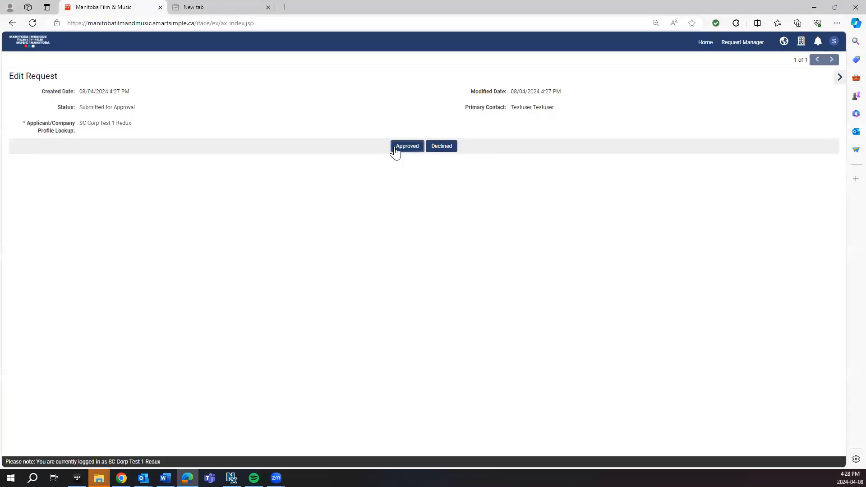
{"action": "left_click", "coordinate": [407, 148]}
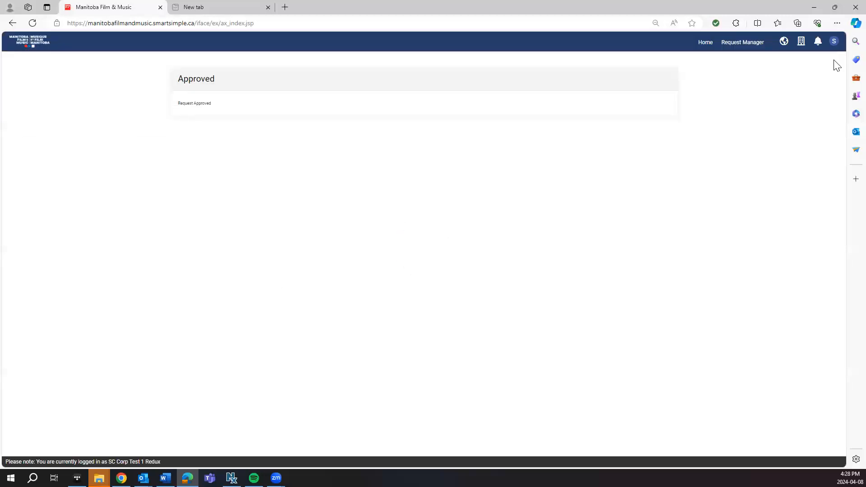
{"action": "left_click", "coordinate": [704, 51]}
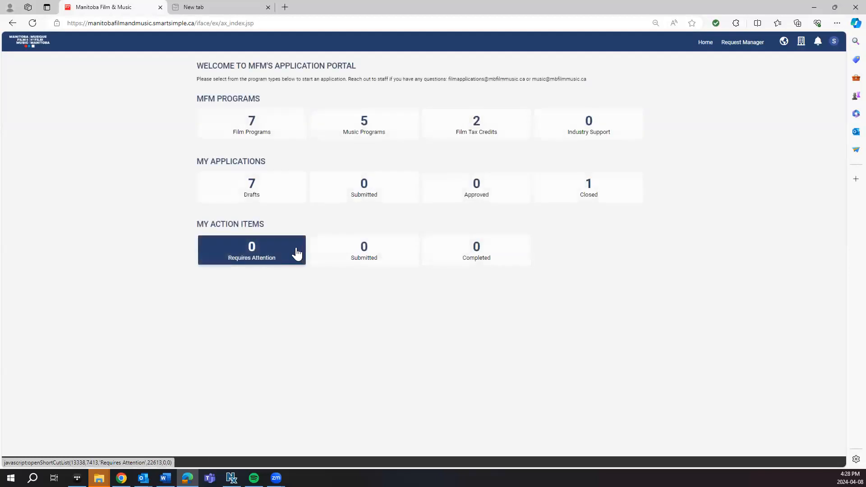
Review the newly associated contact in the SC Corp Test 1 Redux applicant profile's associations, and return to the home page.
{"action": "left_click", "coordinate": [834, 43]}
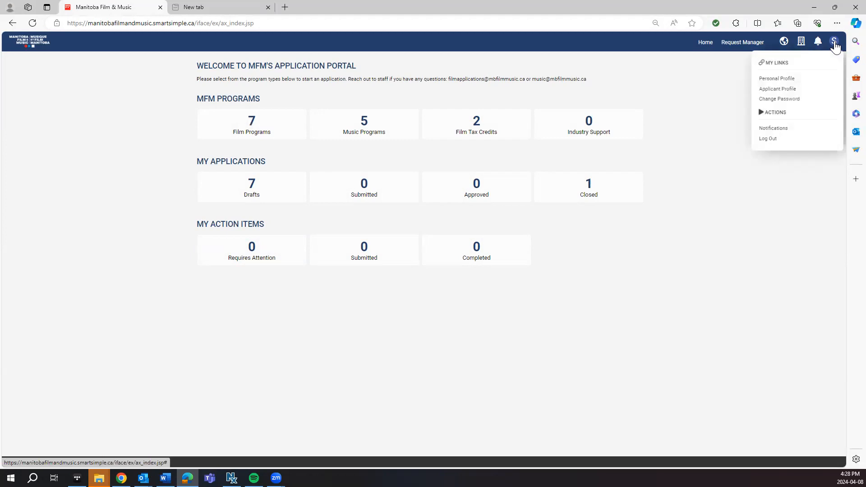
{"action": "left_click", "coordinate": [782, 88]}
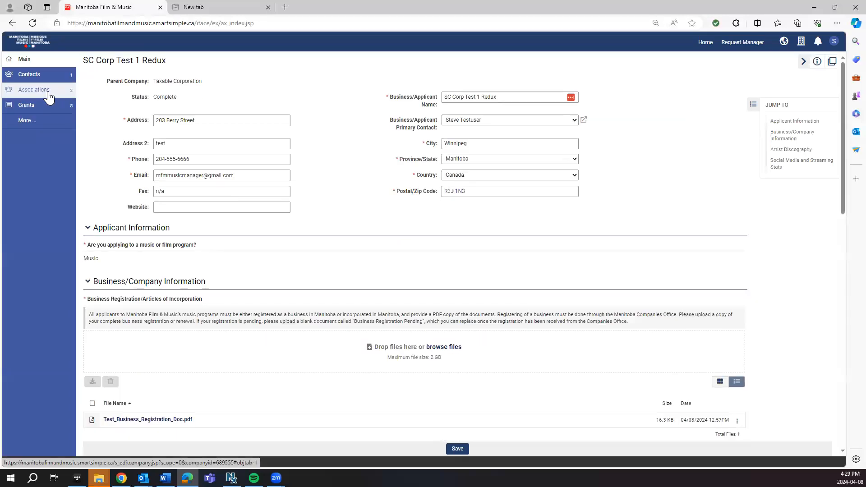
{"action": "left_click", "coordinate": [48, 92]}
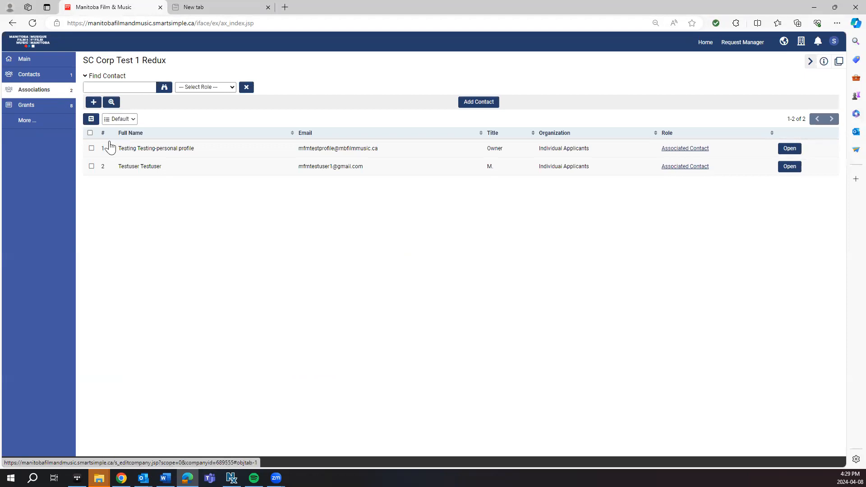
{"action": "left_click_drag", "start_coordinate": [120, 170], "coordinate": [139, 166]}
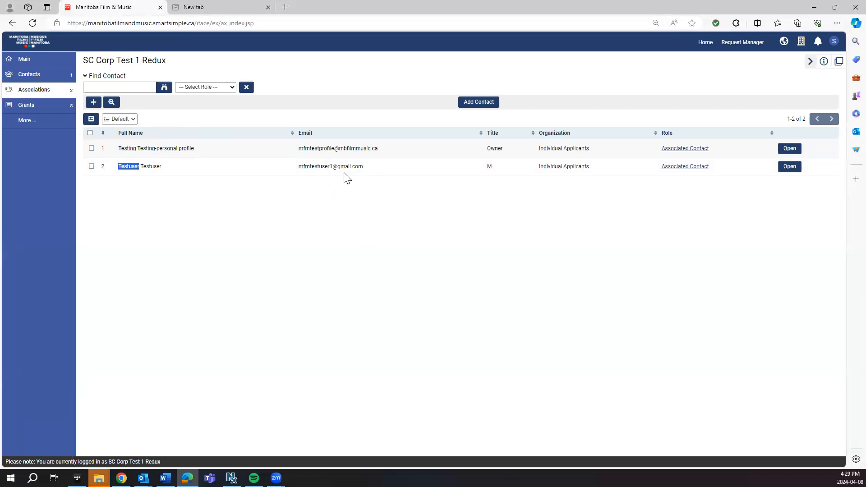
{"action": "left_click", "coordinate": [91, 167]}
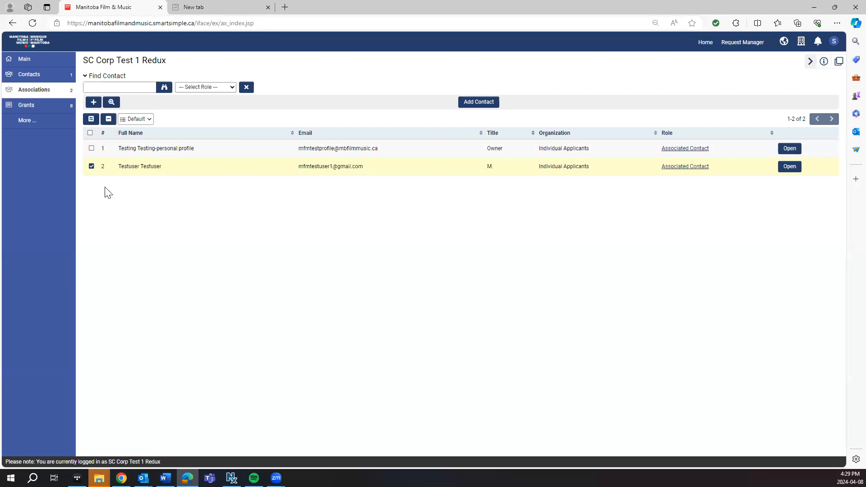
{"action": "left_click", "coordinate": [45, 62]}
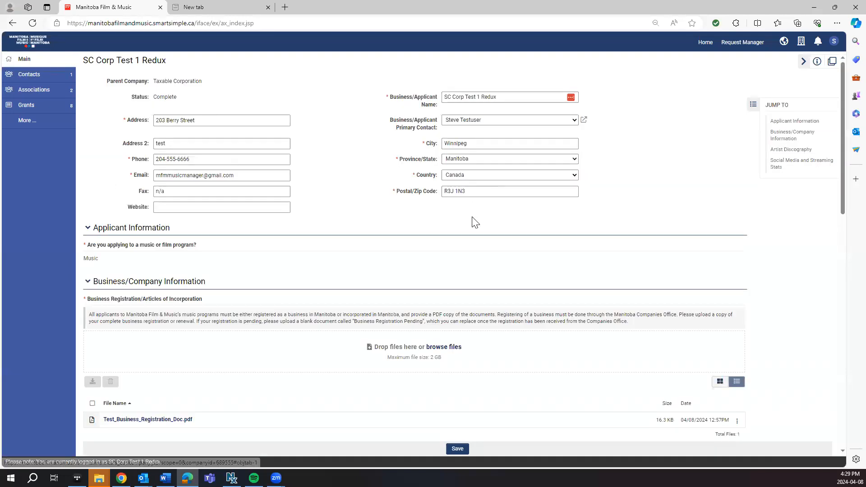
{"action": "left_click", "coordinate": [706, 43]}
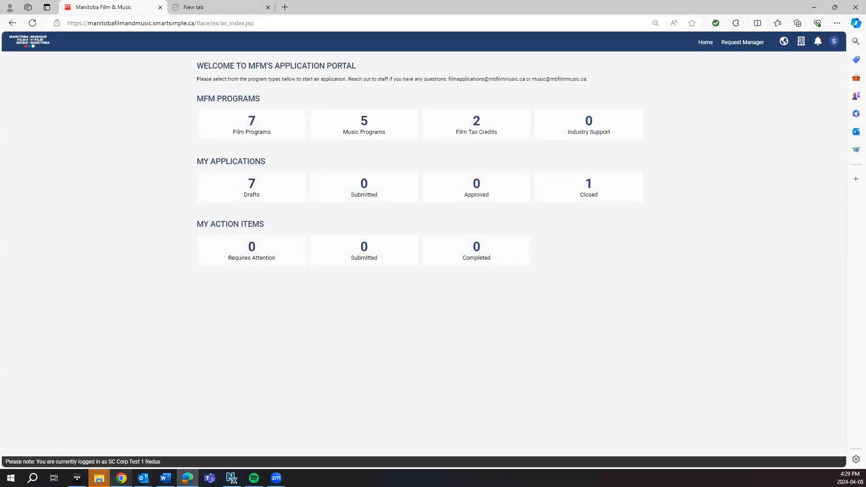
Switch back to the requester's session in Google Chrome and check which organizations its applicant profile switcher offers.
{"action": "mouse_move", "coordinate": [121, 478]}
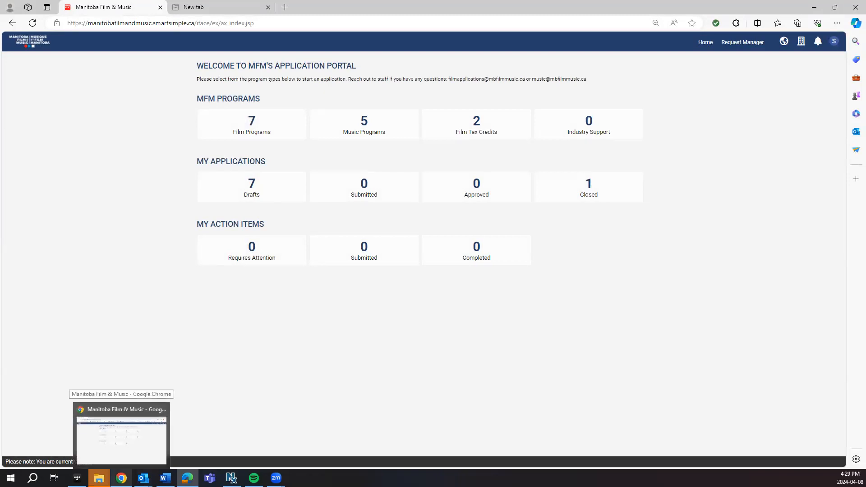
{"action": "left_click", "coordinate": [121, 433]}
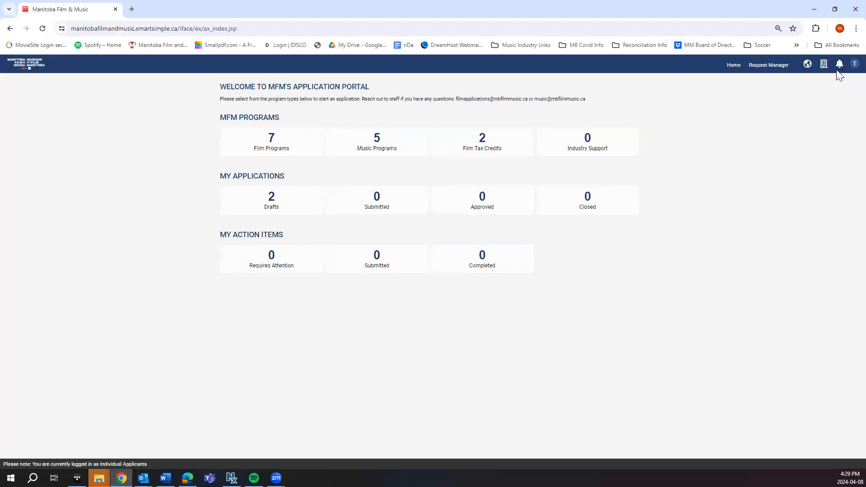
{"action": "left_click", "coordinate": [854, 64]}
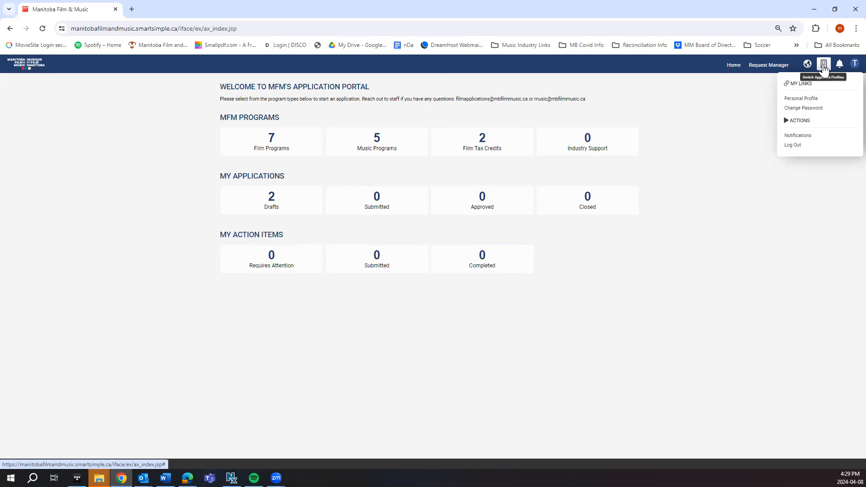
{"action": "left_click", "coordinate": [823, 65]}
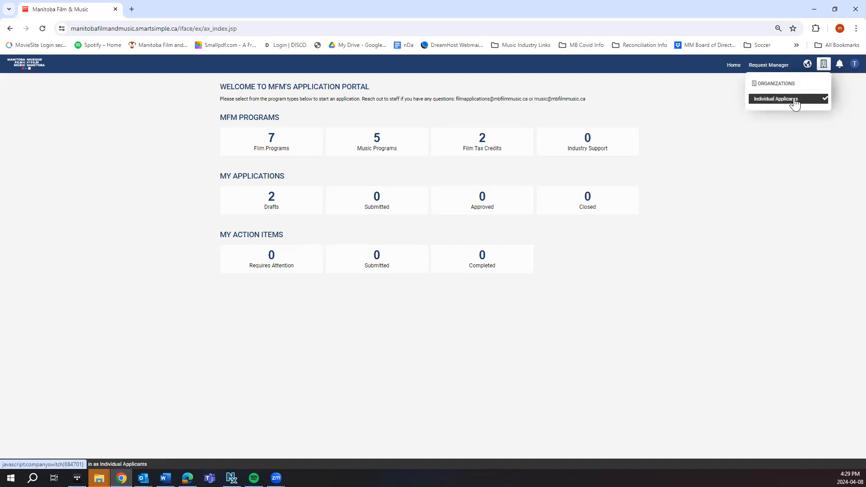
{"action": "left_click", "coordinate": [775, 104]}
Log out of the requester's account and log back in with its saved email and password.
{"action": "left_click", "coordinate": [851, 71]}
{"action": "left_click", "coordinate": [792, 150]}
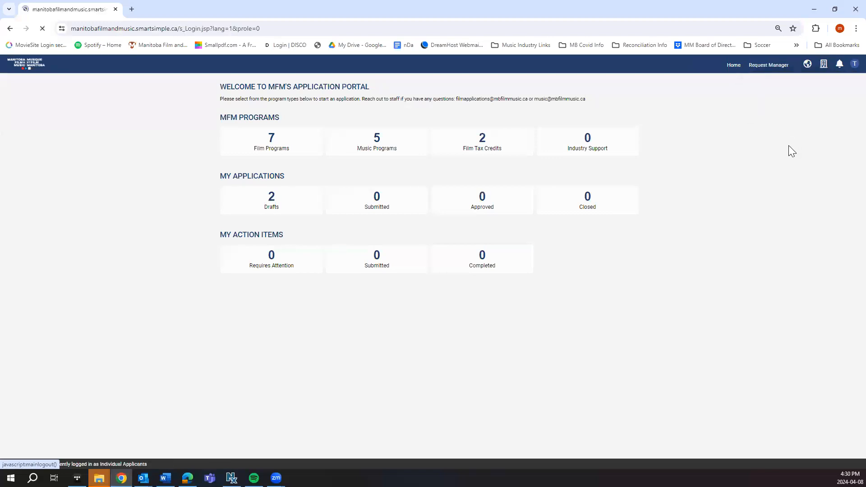
{"action": "left_click_drag", "start_coordinate": [346, 140], "coordinate": [202, 136]}
{"action": "type", "text": "mfm"}
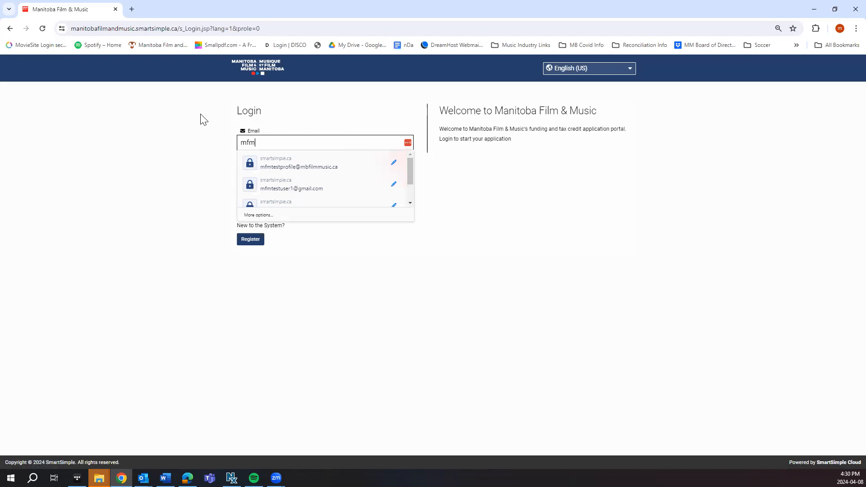
{"action": "left_click", "coordinate": [271, 188]}
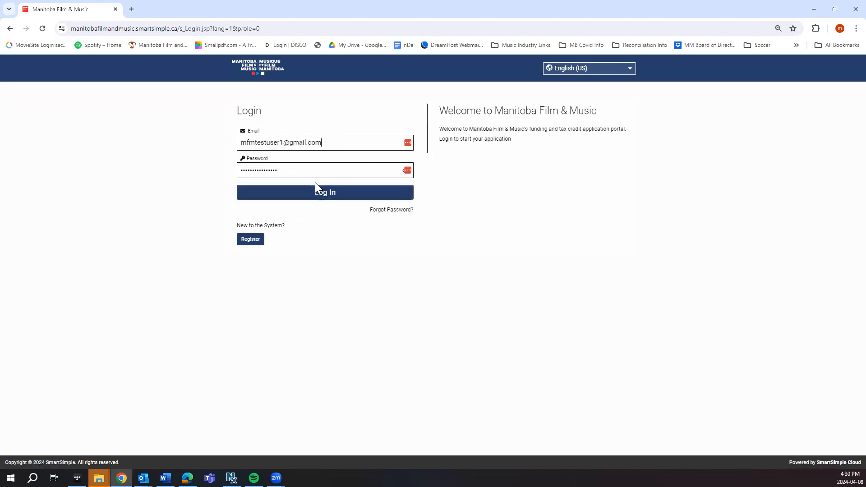
{"action": "left_click", "coordinate": [318, 194]}
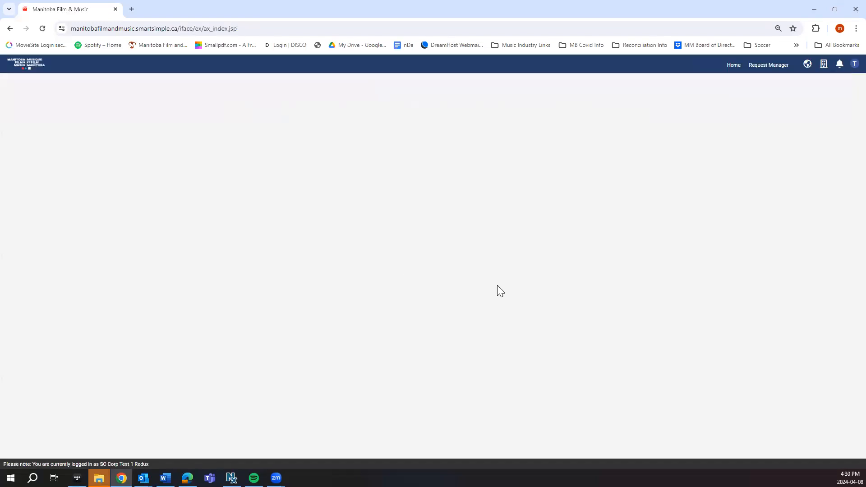
Check the organizations available for switching and examine the SC Corp Test 1 Redux entry among the personal profile's associations.
{"action": "left_click", "coordinate": [823, 68]}
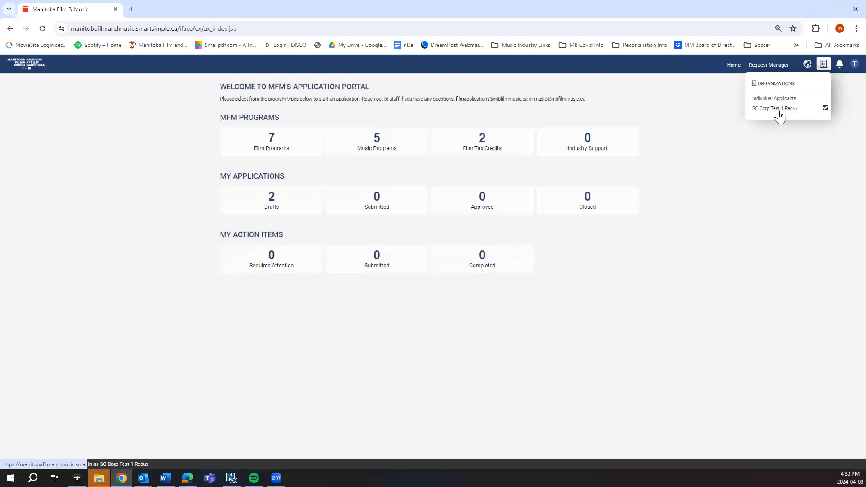
{"action": "left_click", "coordinate": [852, 67]}
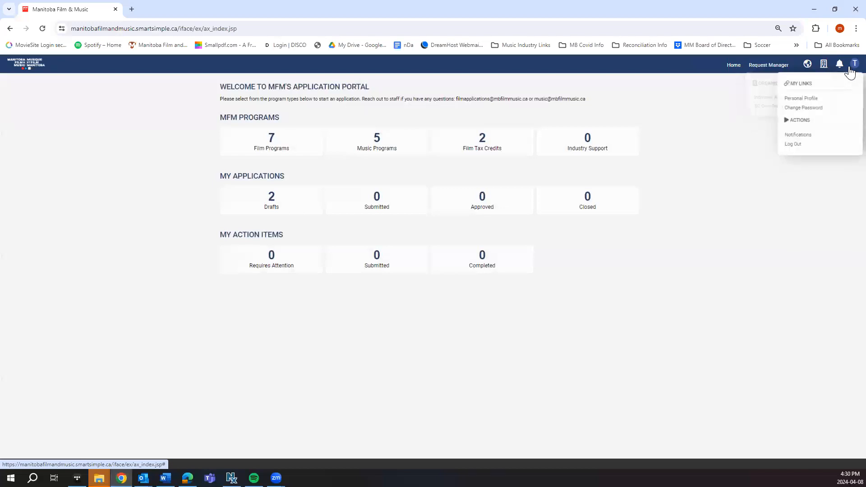
{"action": "left_click", "coordinate": [810, 99]}
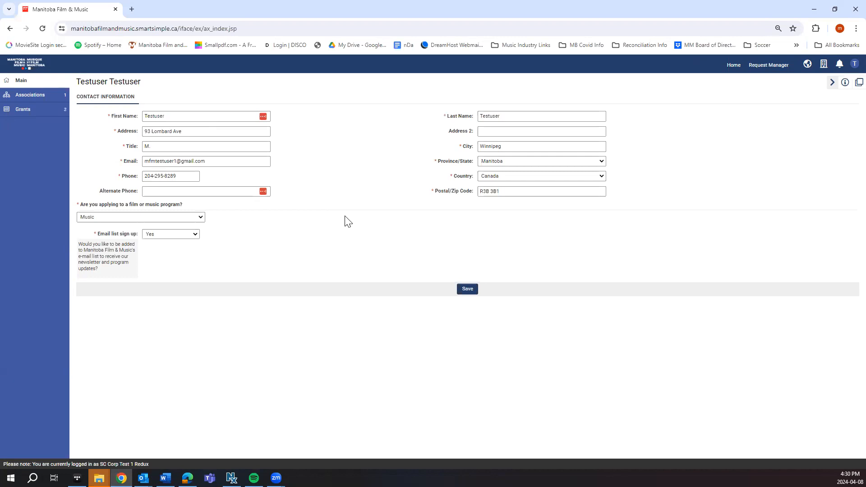
{"action": "left_click", "coordinate": [17, 96]}
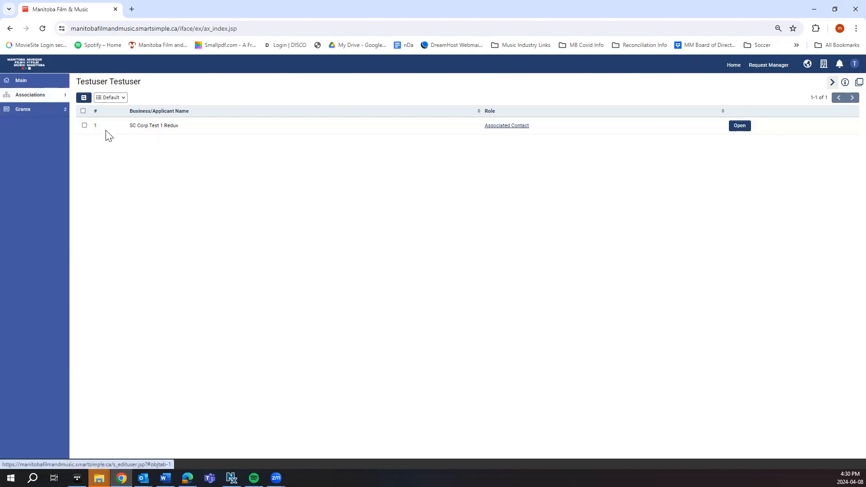
{"action": "left_click", "coordinate": [84, 127]}
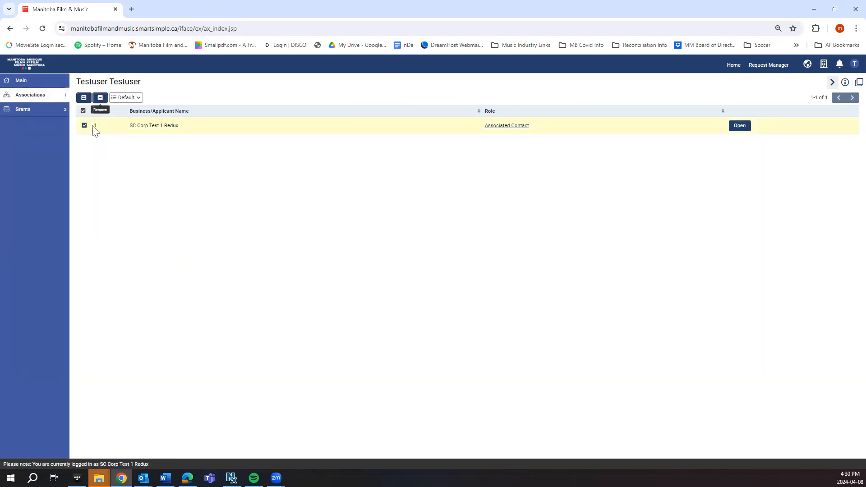
{"action": "left_click", "coordinate": [84, 126]}
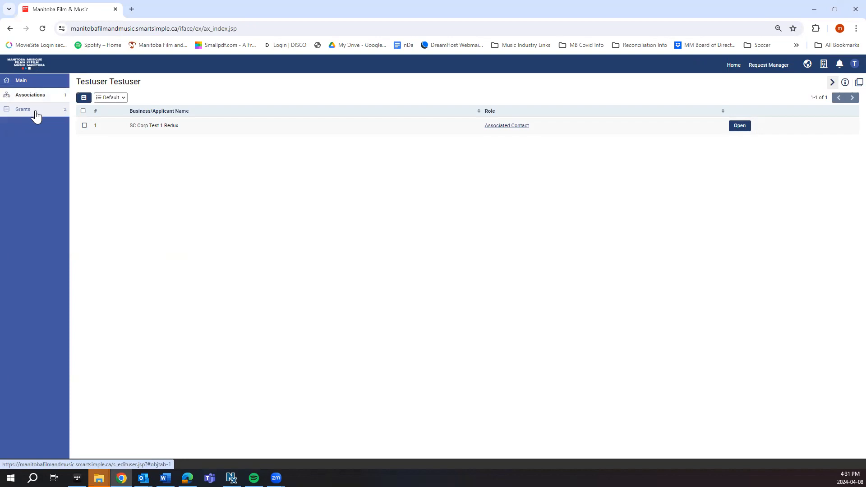
Review the contact information in the personal profile and return to the home page.
{"action": "left_click", "coordinate": [38, 83]}
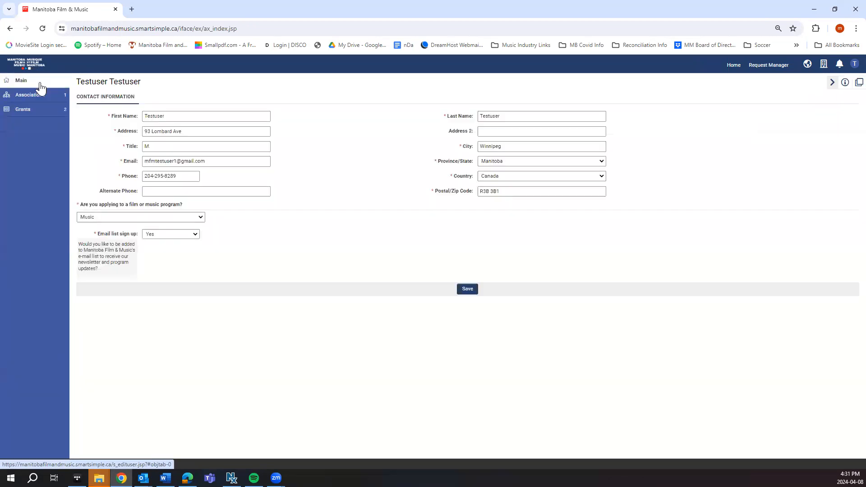
{"action": "left_click", "coordinate": [732, 66]}
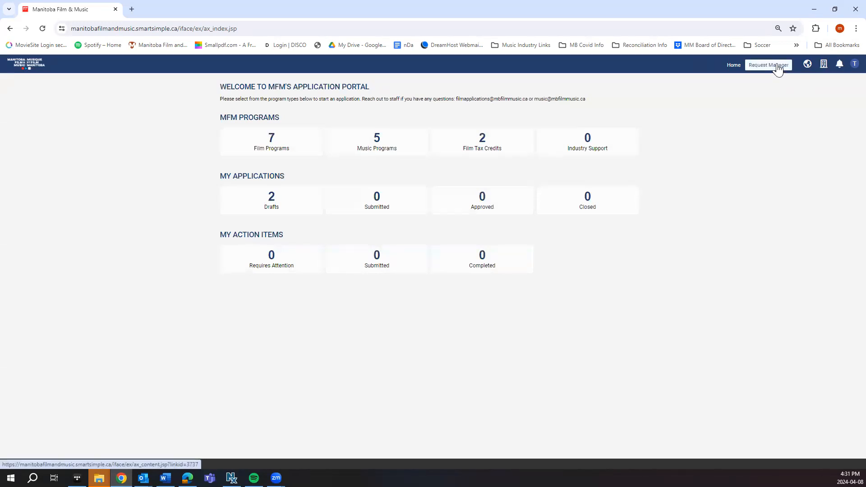
Switch the applicant profile to Individual Applicants and back to SC Corp Test 1 Redux, and check which organization is active.
{"action": "left_click", "coordinate": [824, 65]}
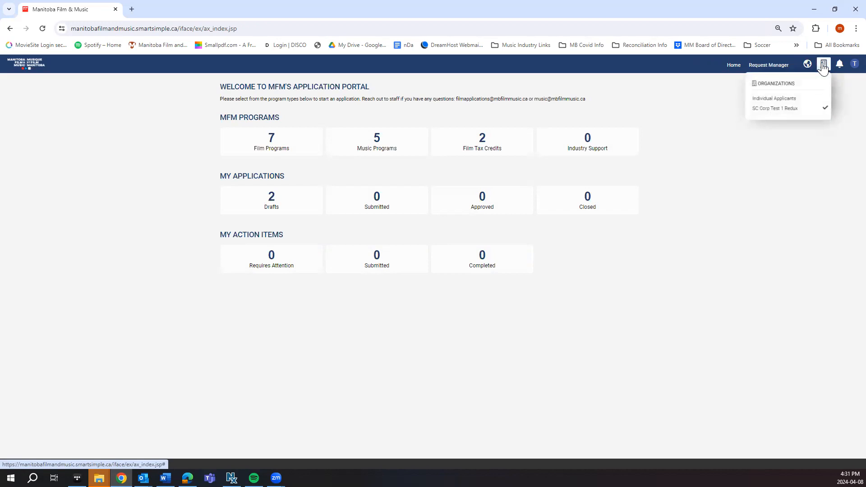
{"action": "left_click", "coordinate": [785, 97]}
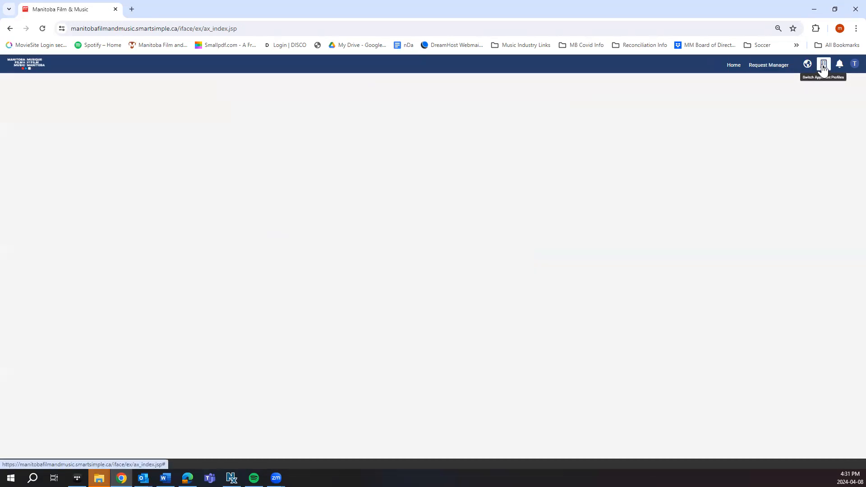
{"action": "left_click", "coordinate": [824, 67]}
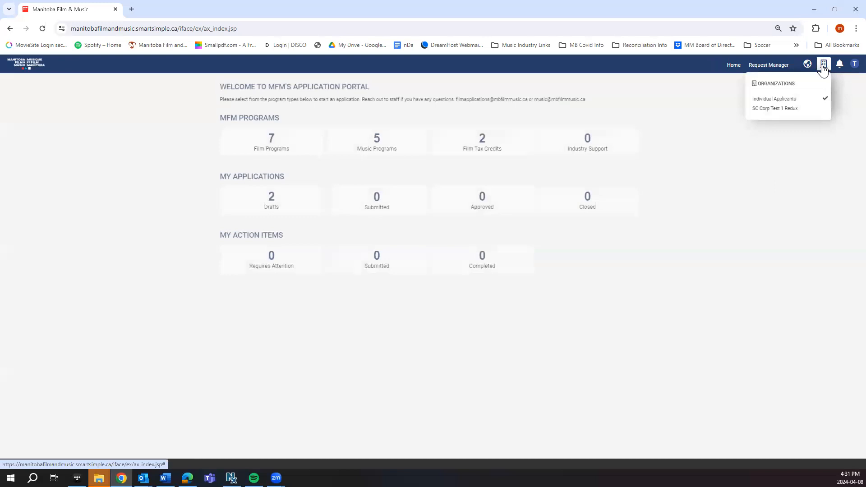
{"action": "left_click", "coordinate": [782, 109]}
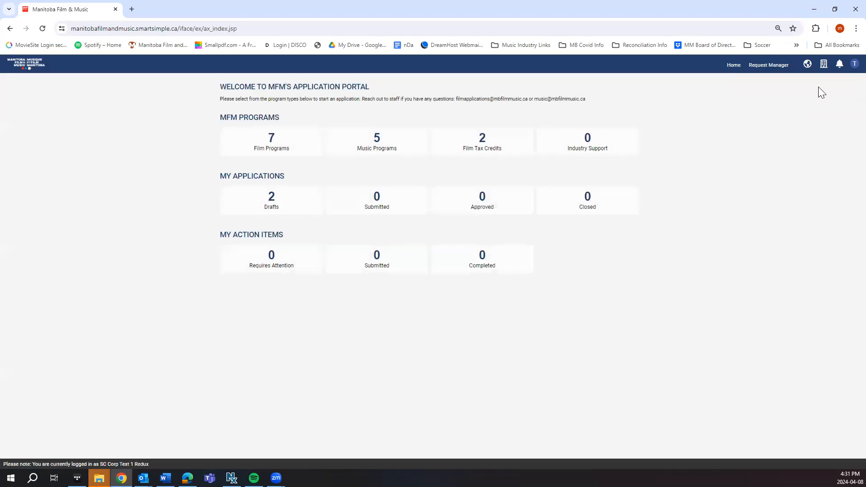
{"action": "left_click", "coordinate": [823, 64]}
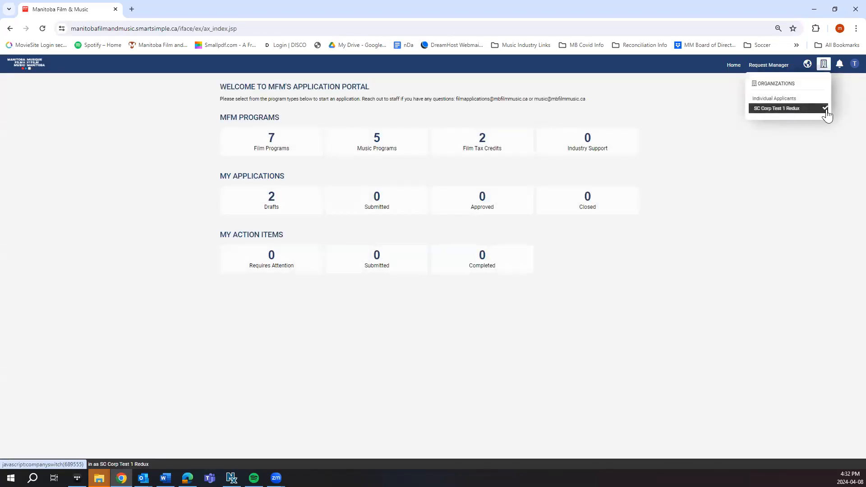
Start a new application for the Produce music program and save it as a draft.
{"action": "left_click", "coordinate": [383, 150]}
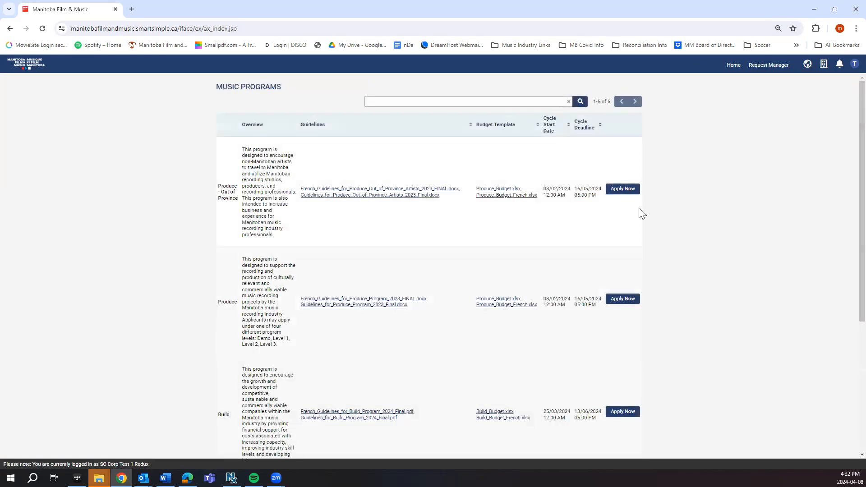
{"action": "left_click", "coordinate": [622, 301]}
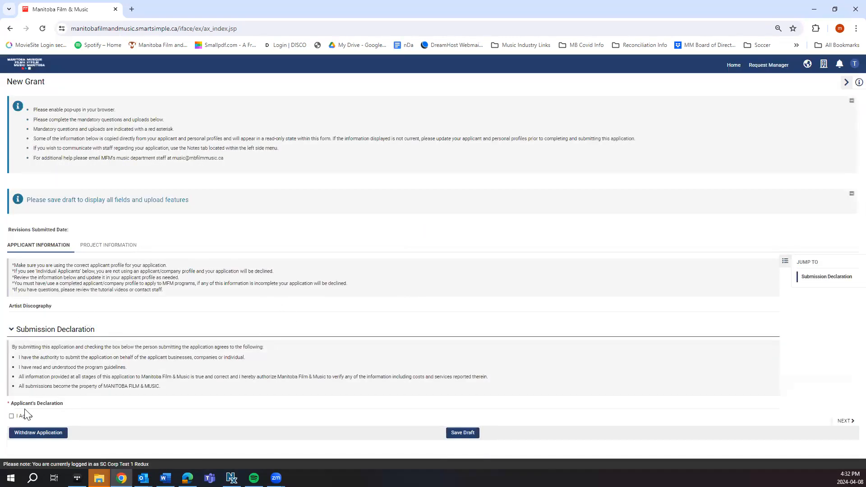
{"action": "left_click", "coordinate": [464, 432]}
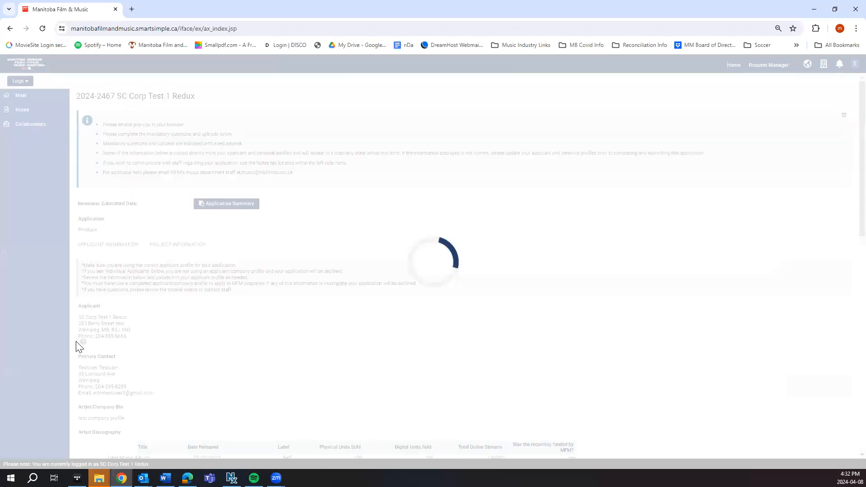
Check the applicant company and the primary contact's name in the draft's applicant information.
{"action": "left_click_drag", "start_coordinate": [129, 317], "coordinate": [75, 315]}
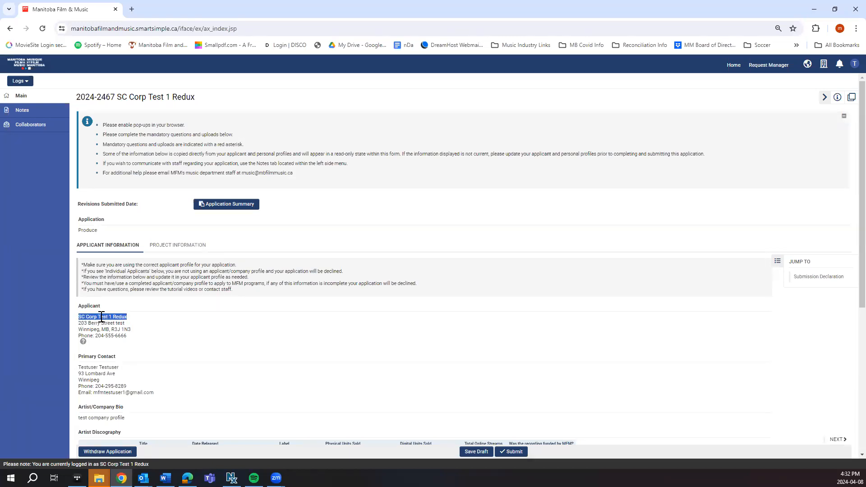
{"action": "left_click", "coordinate": [117, 367]}
{"action": "left_click_drag", "start_coordinate": [116, 367], "coordinate": [80, 366]}
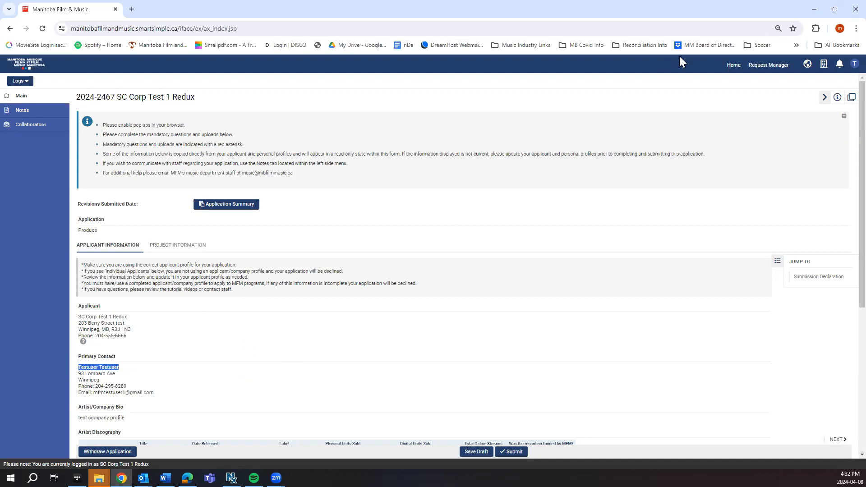
Return to the home page and point out the staff contact e-mail addresses in the welcome text.
{"action": "left_click", "coordinate": [732, 63]}
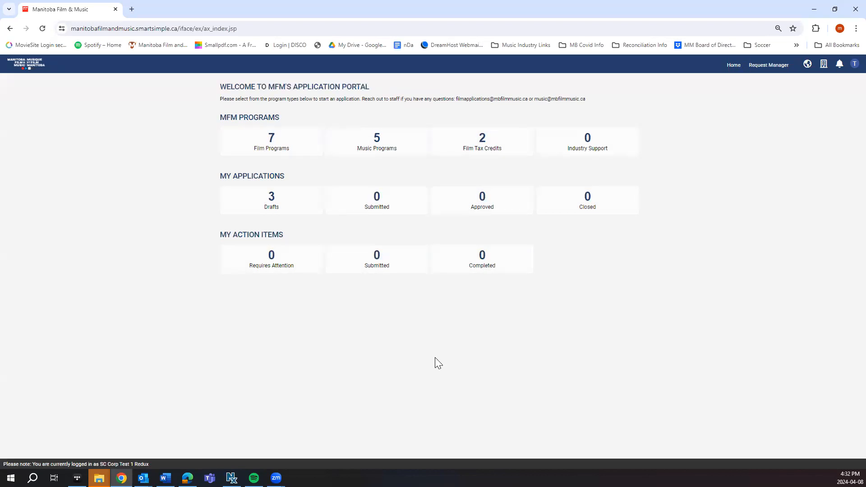
{"action": "left_click_drag", "start_coordinate": [592, 95], "coordinate": [459, 94]}
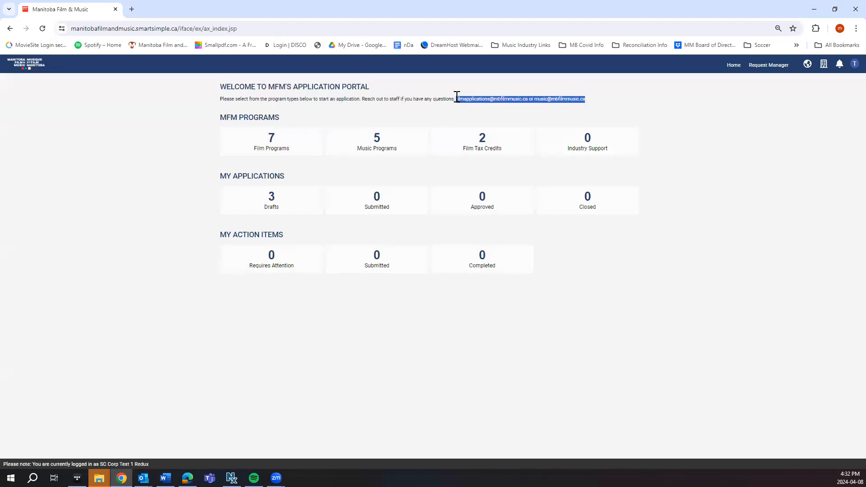
{"action": "left_click", "coordinate": [378, 326]}
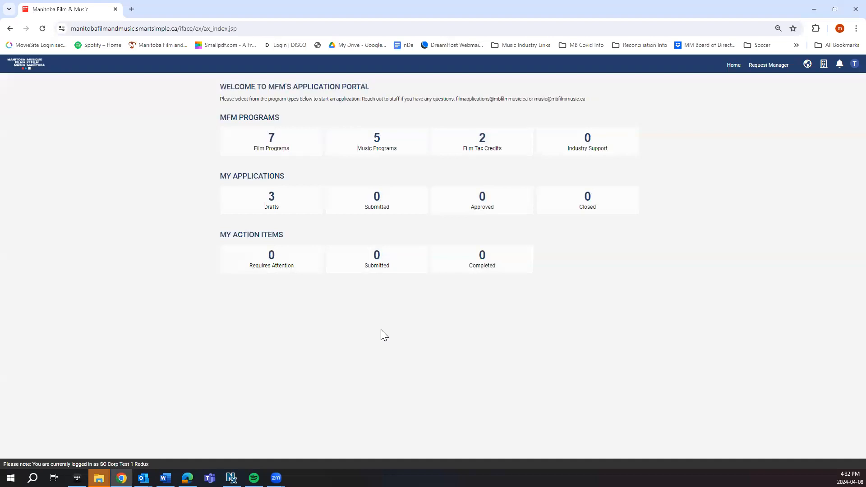